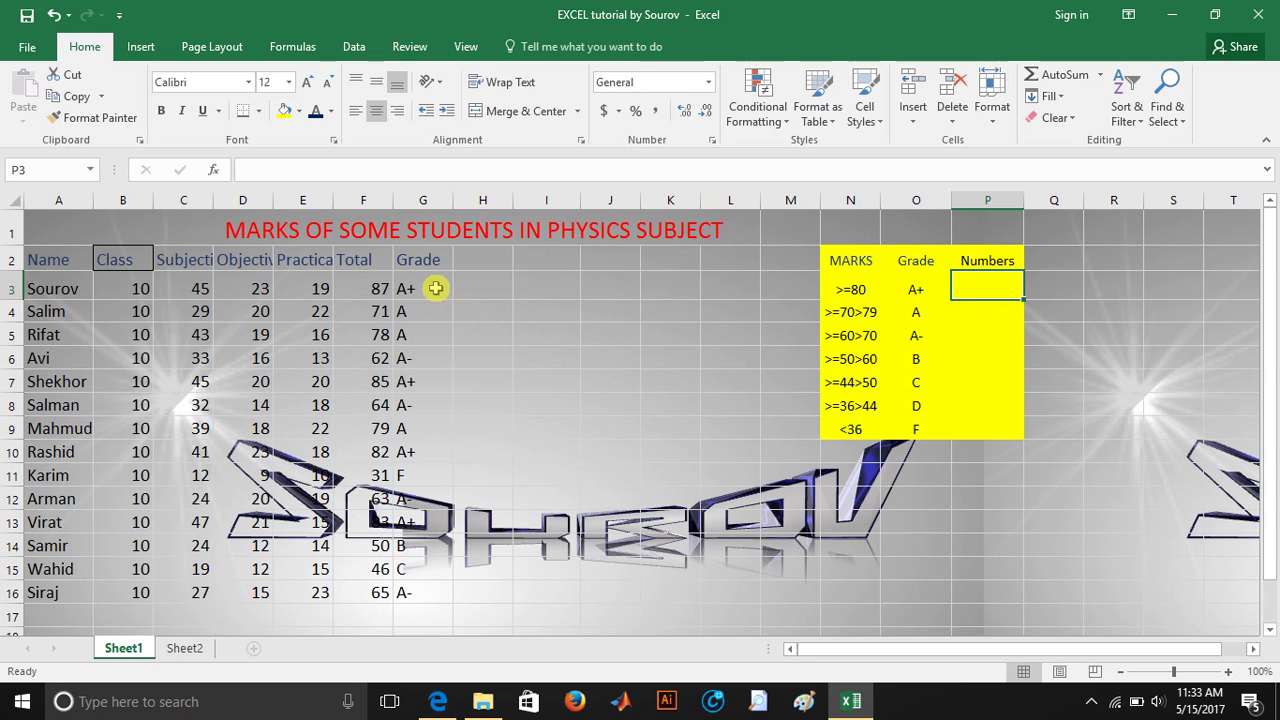
- Enter =COUNTIF(G:G,O3) in cell P3 to count the A+ grades in the Grade column
left_click(436, 288)
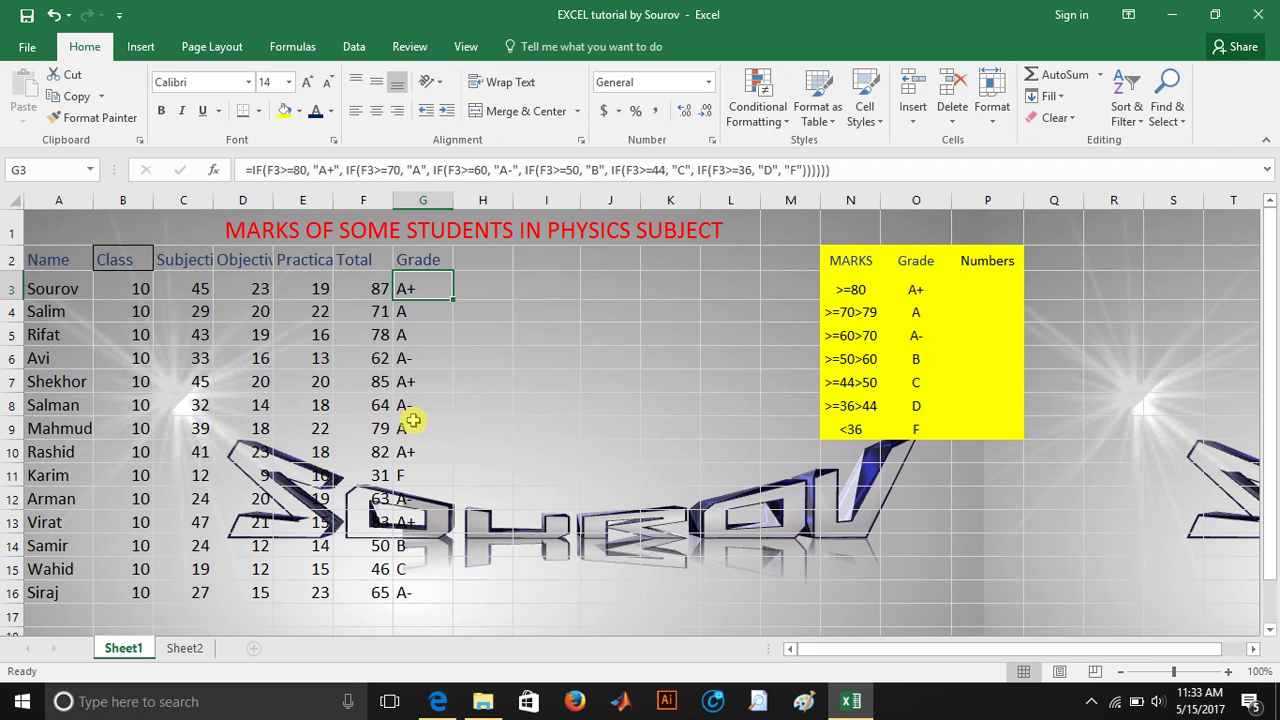
left_click(963, 287)
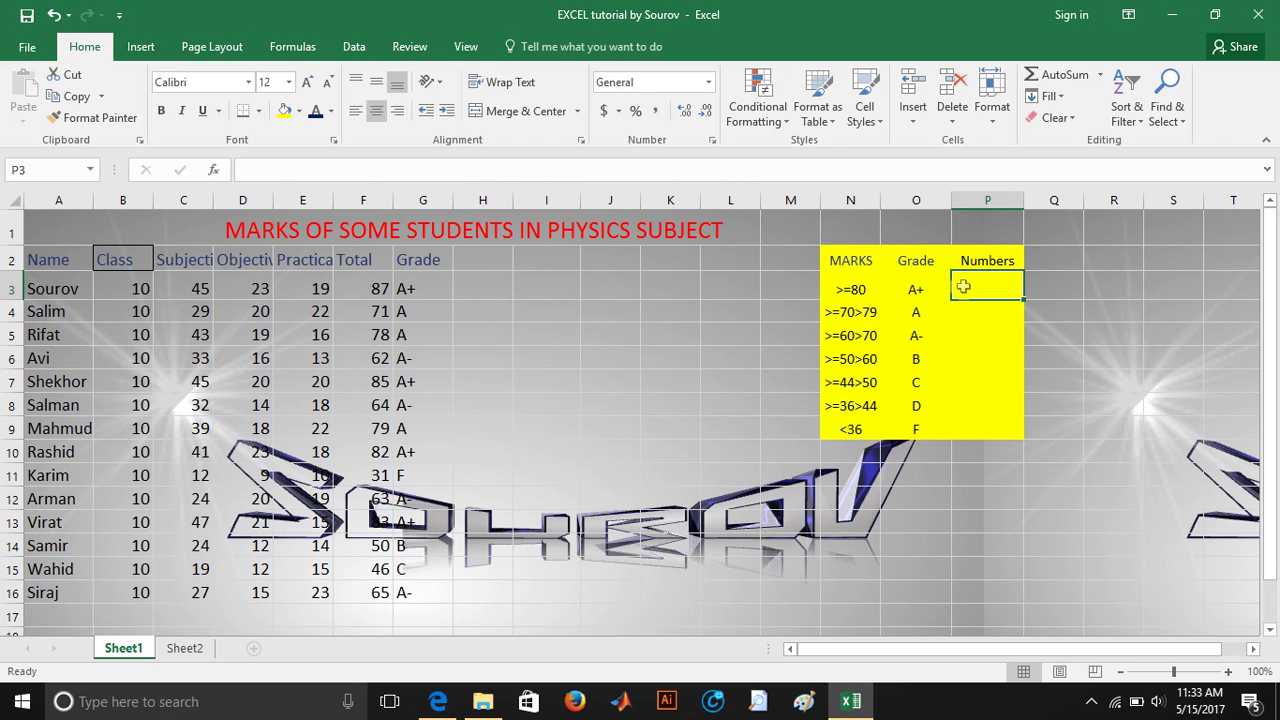
left_click(769, 168)
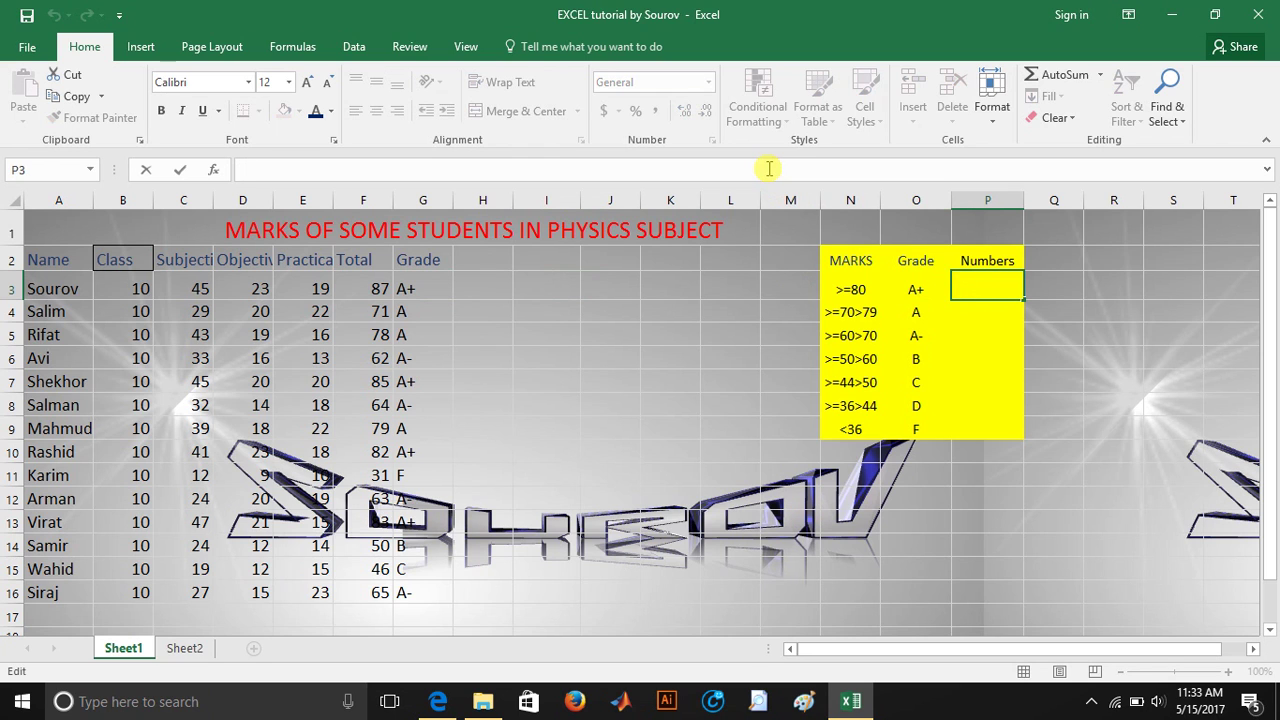
type("=CO")
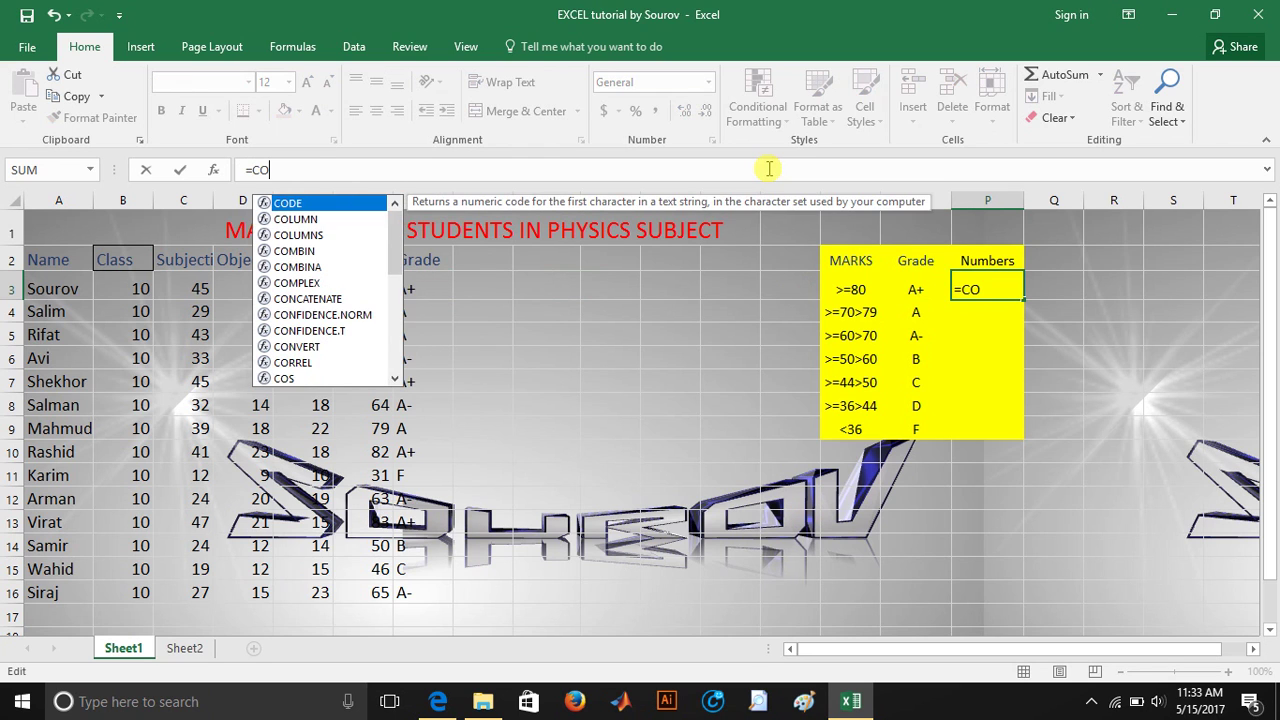
type("unti")
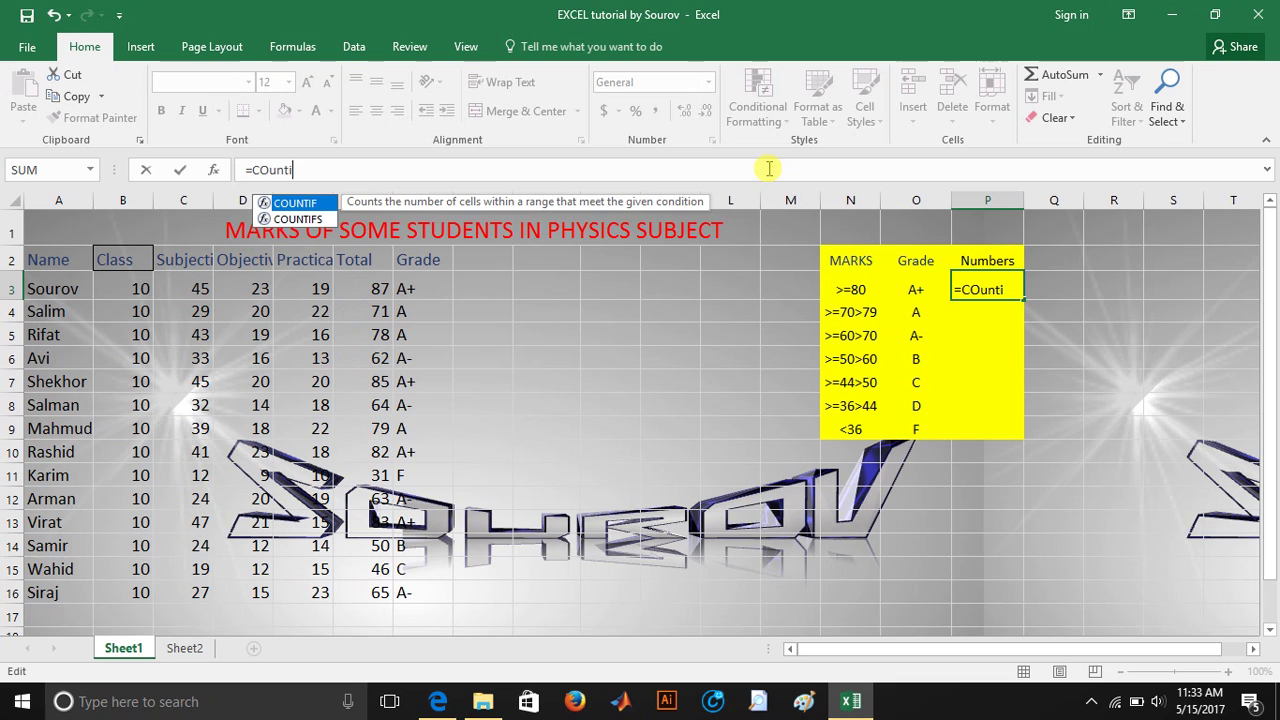
type("f(")
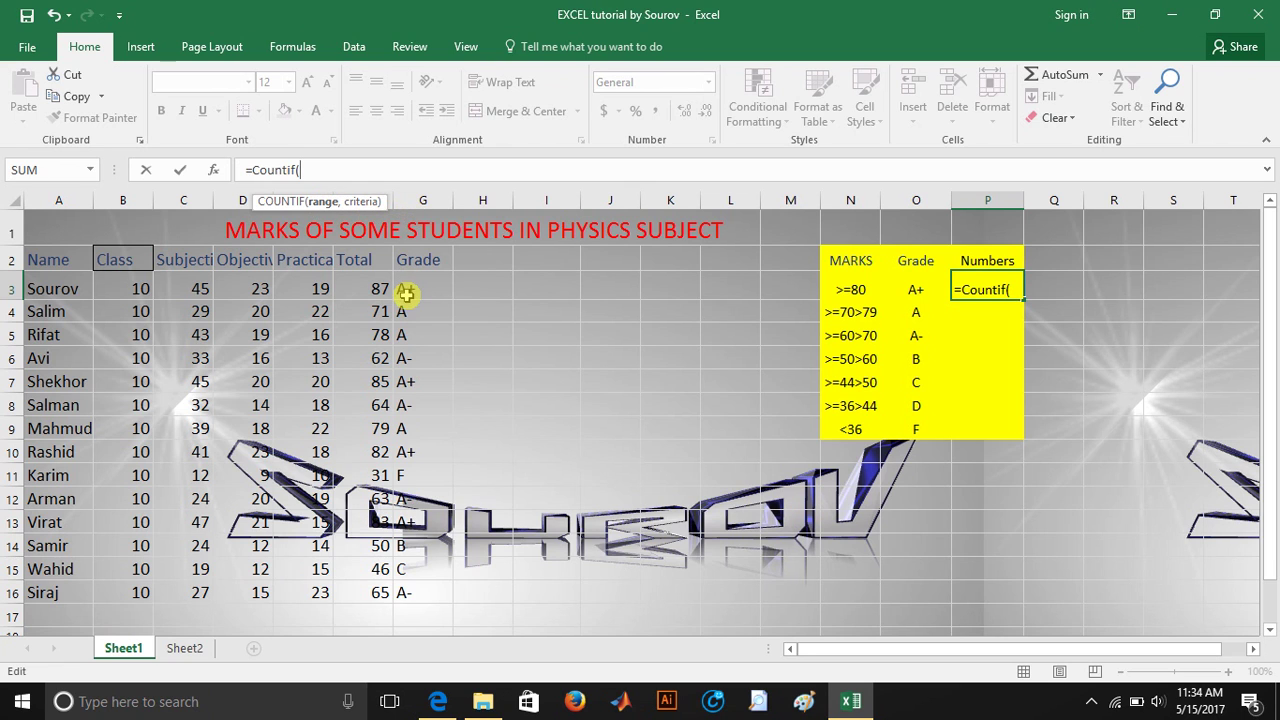
left_click(428, 197)
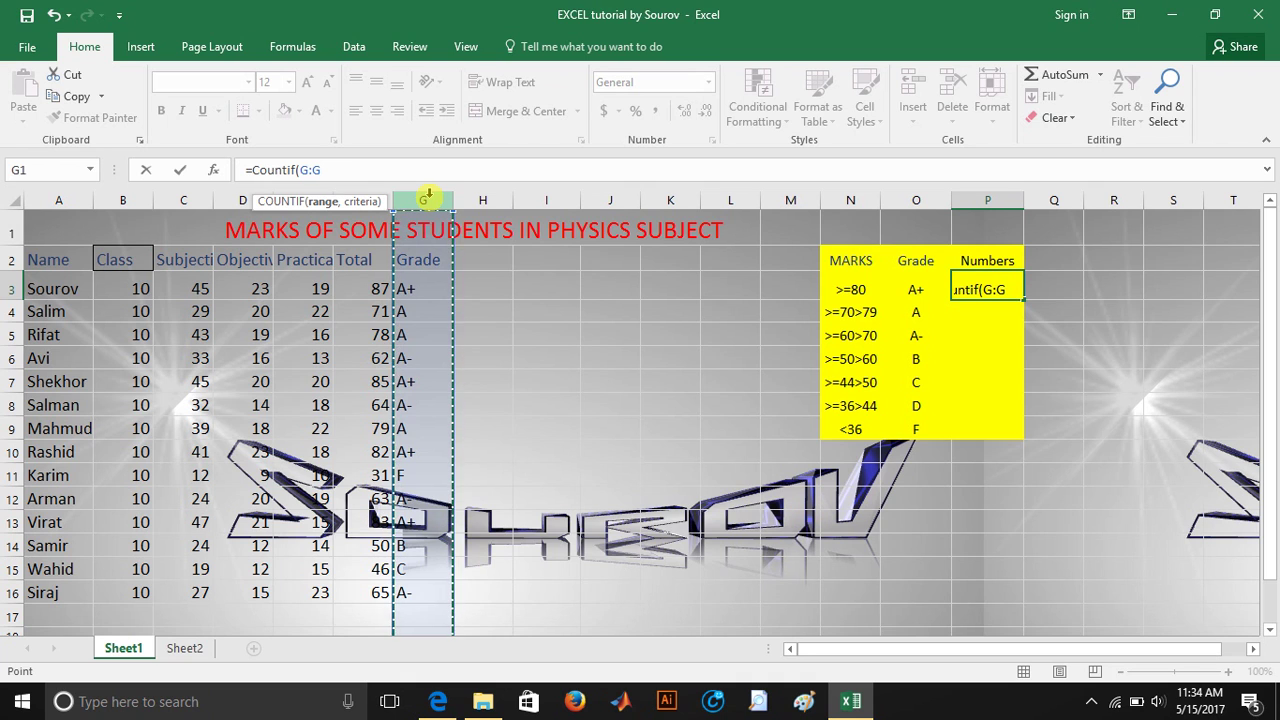
type(",")
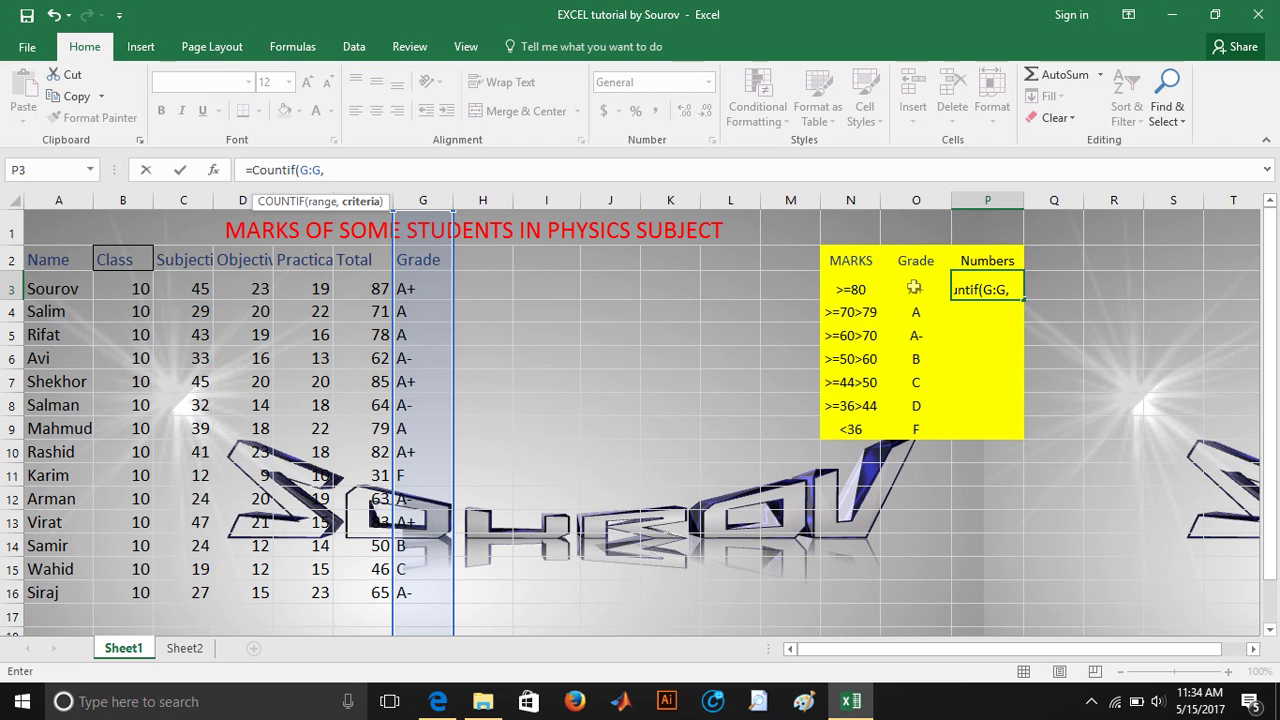
left_click(914, 287)
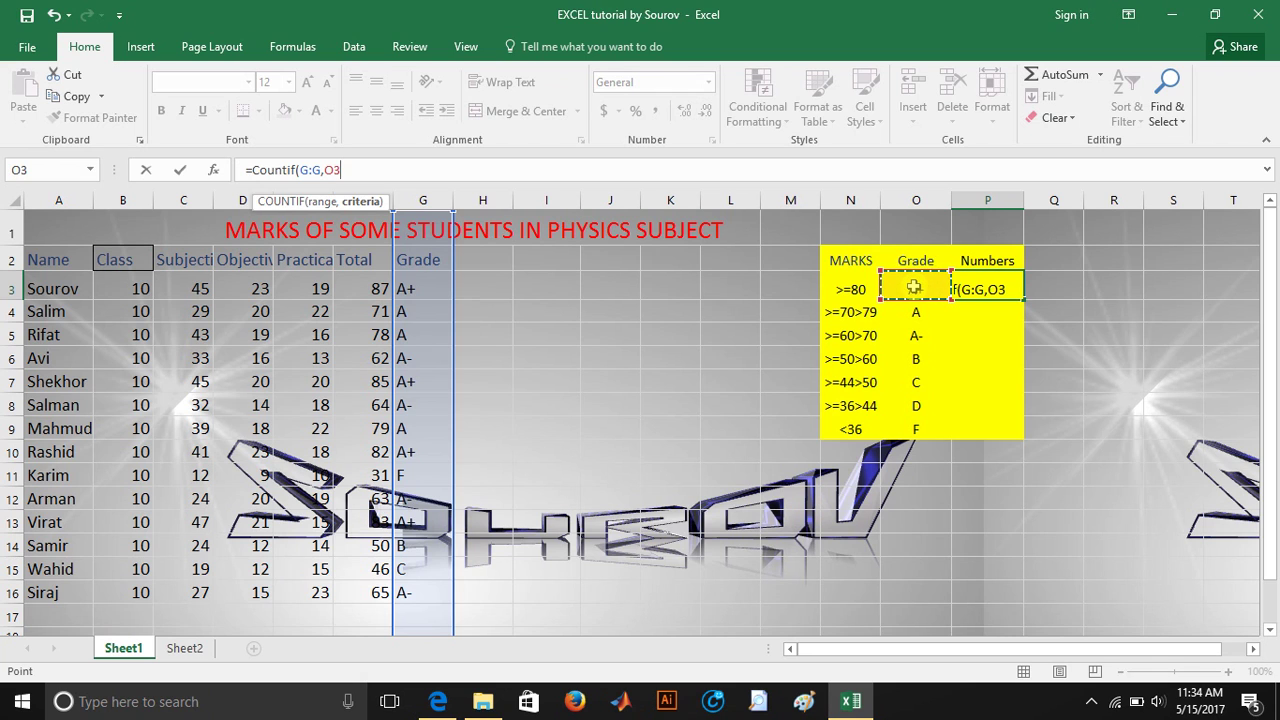
type(")")
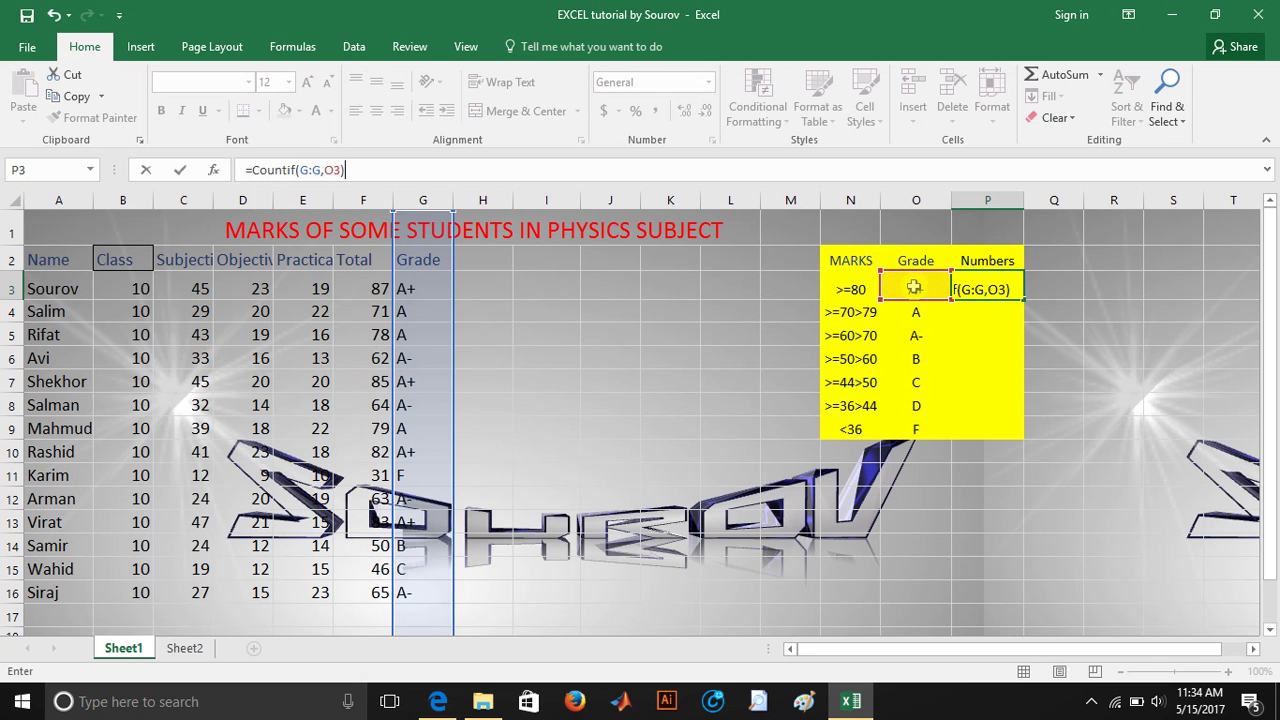
key("Return")
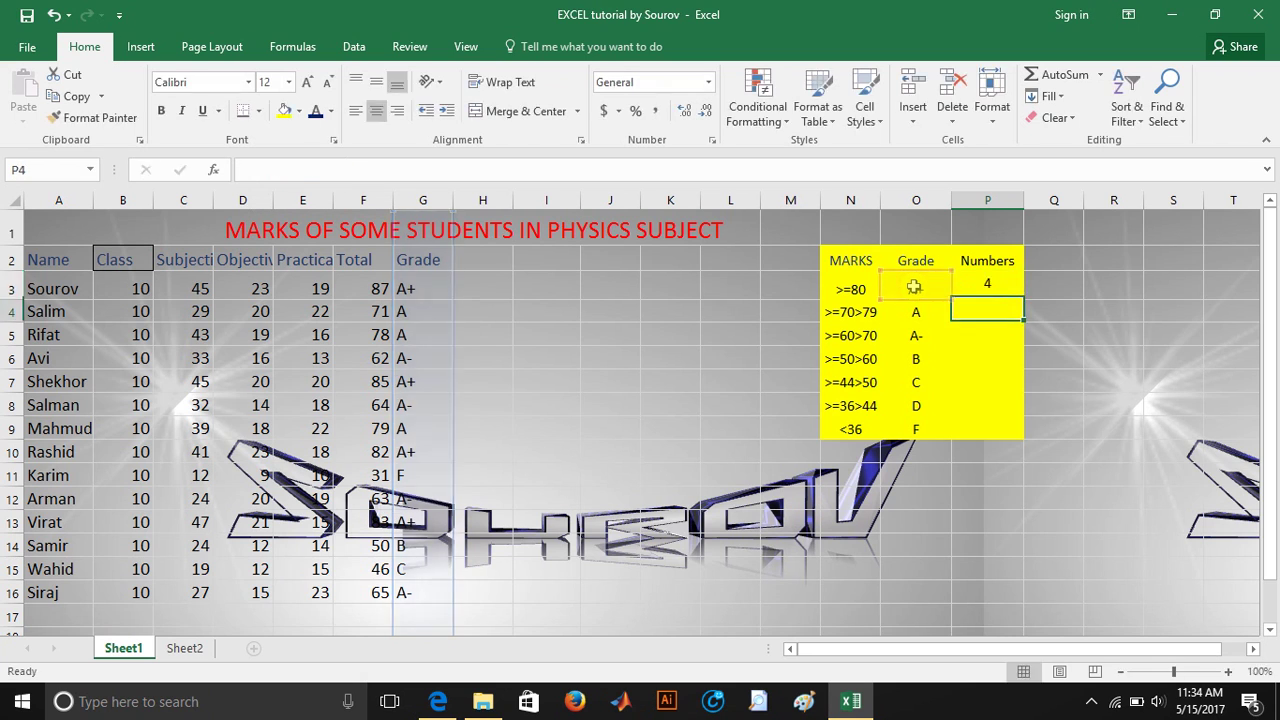
- Check the A+ count in P3 against the A+ entries in the Grade column from G3 to G13
left_click(981, 291)
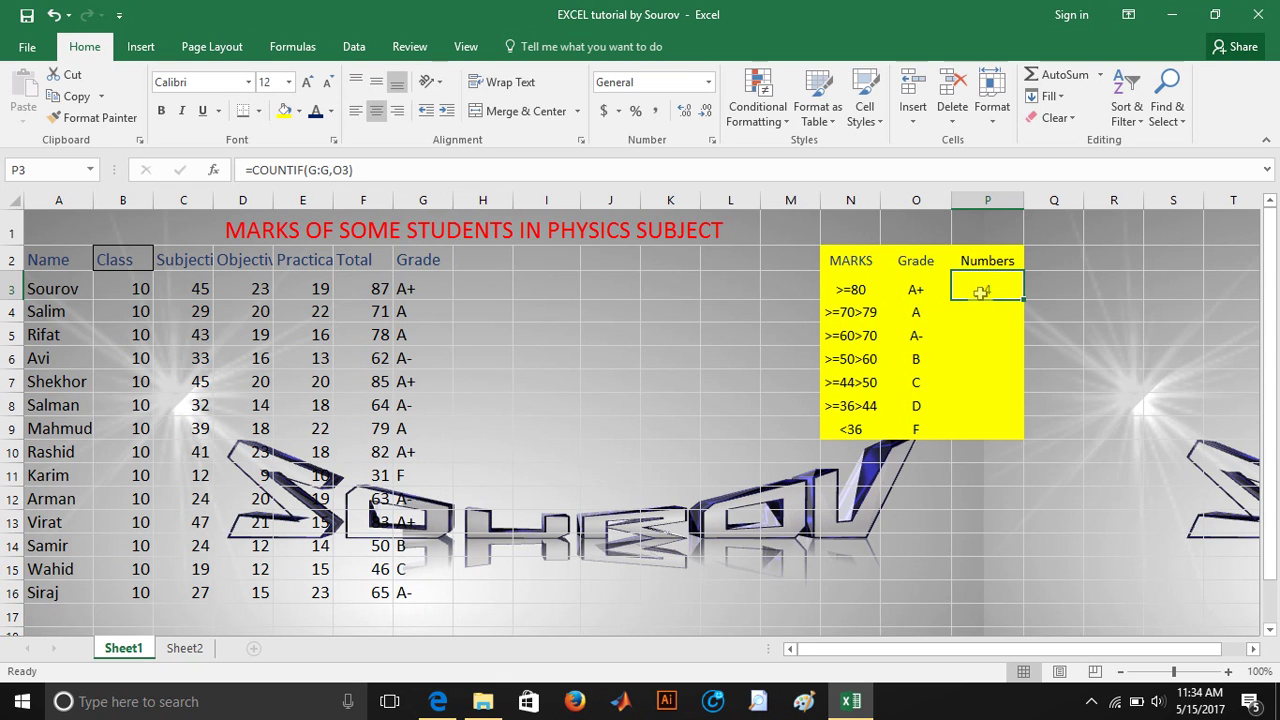
left_click(430, 288)
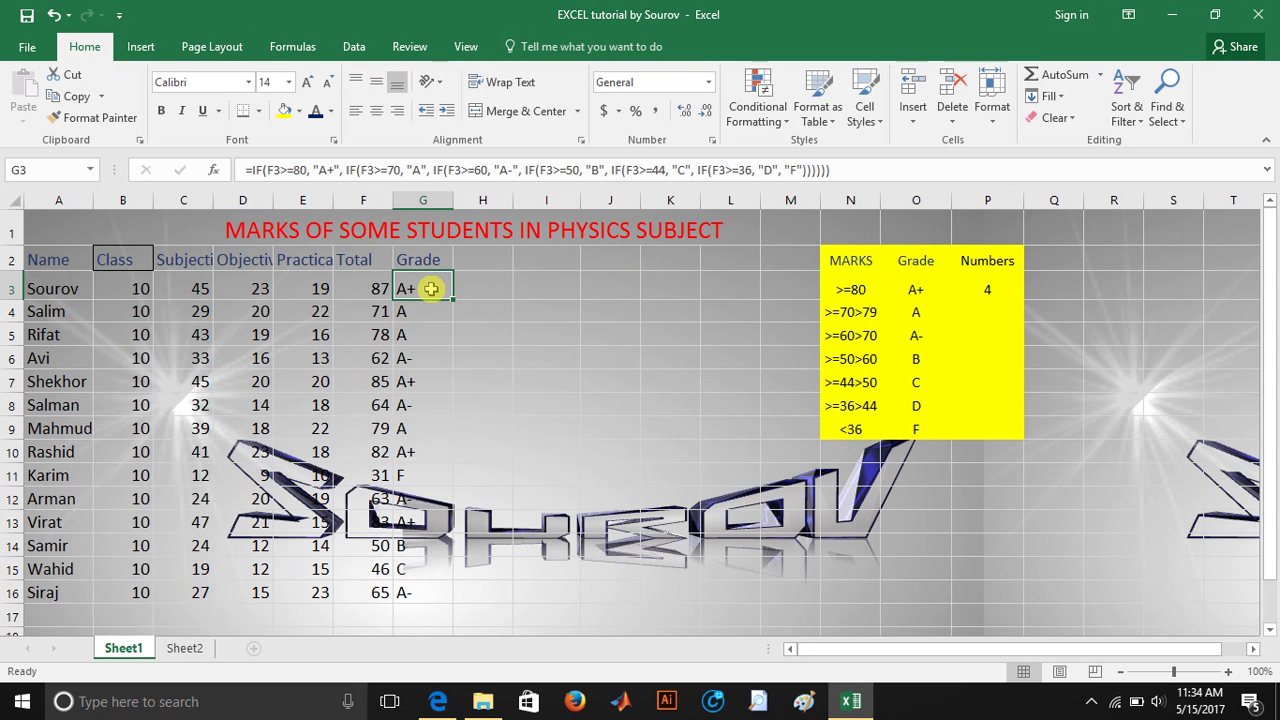
key("Down")
key("Down")
key("Down")
key("Down")
key("Down")
key("Down")
key("Down")
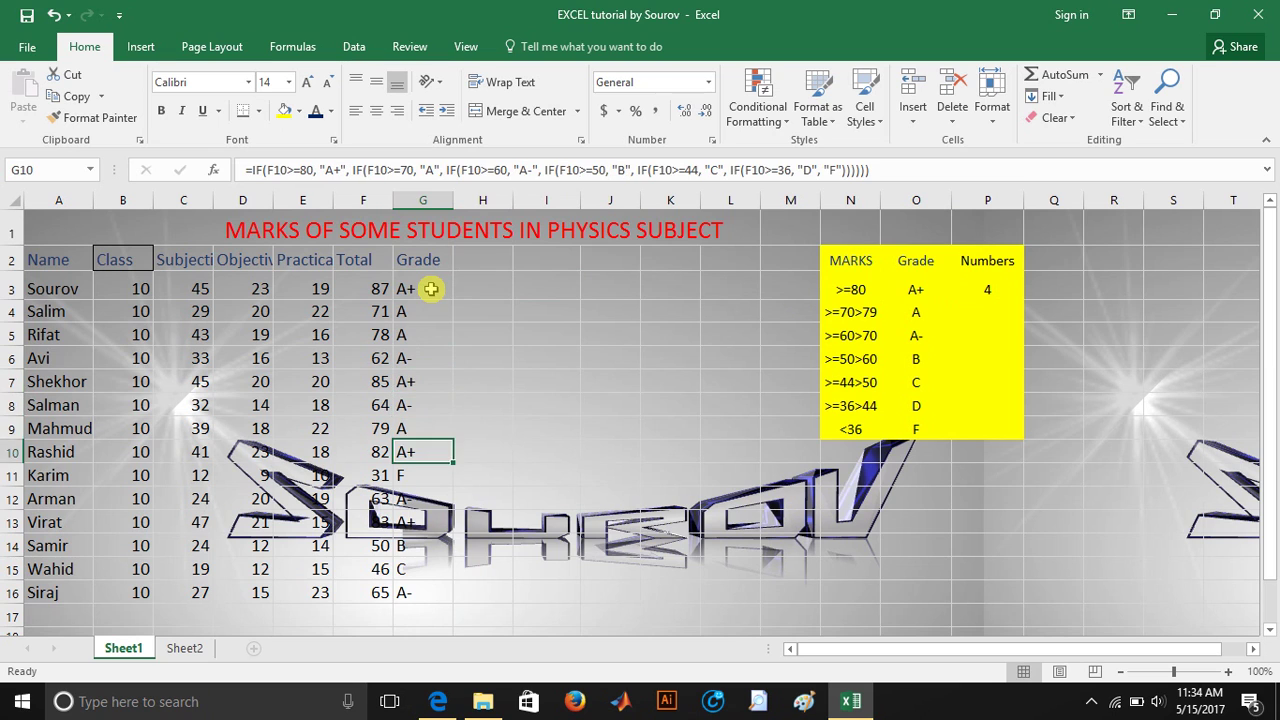
key("Down")
key("Down")
key("Down")
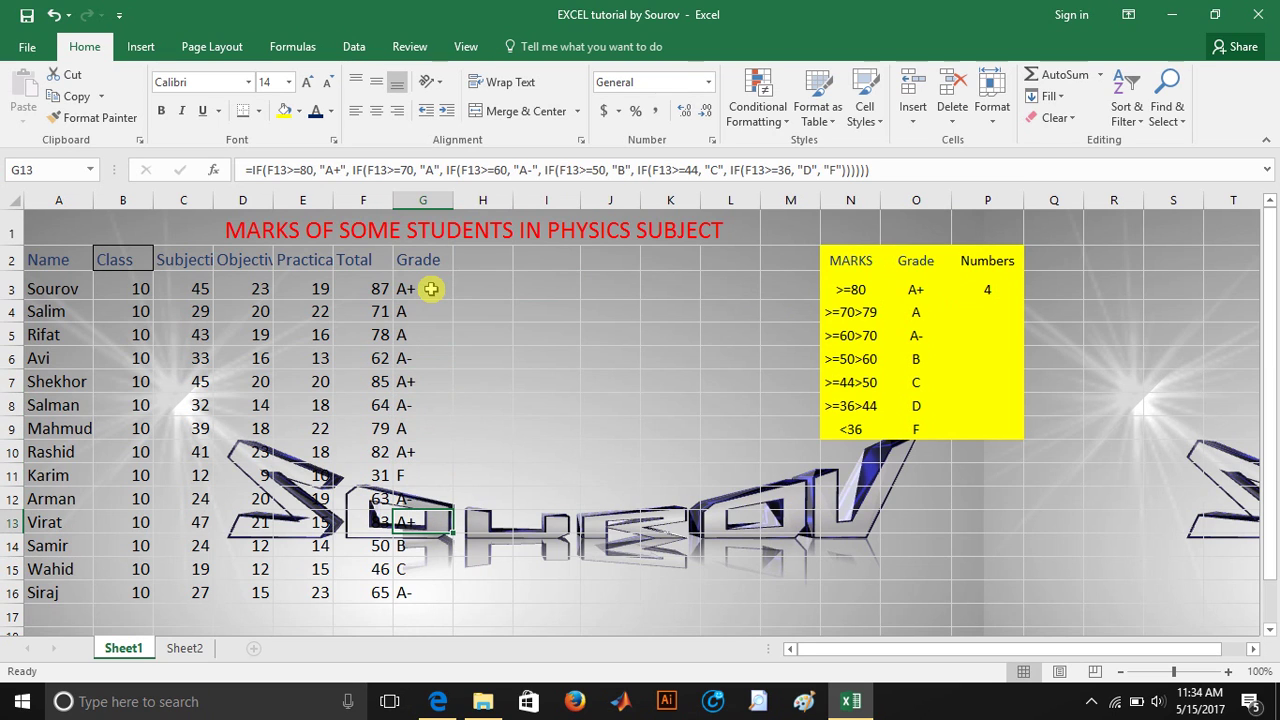
- Fill the COUNTIF formula from P3 down through P9 to count the remaining grades
left_click(987, 283)
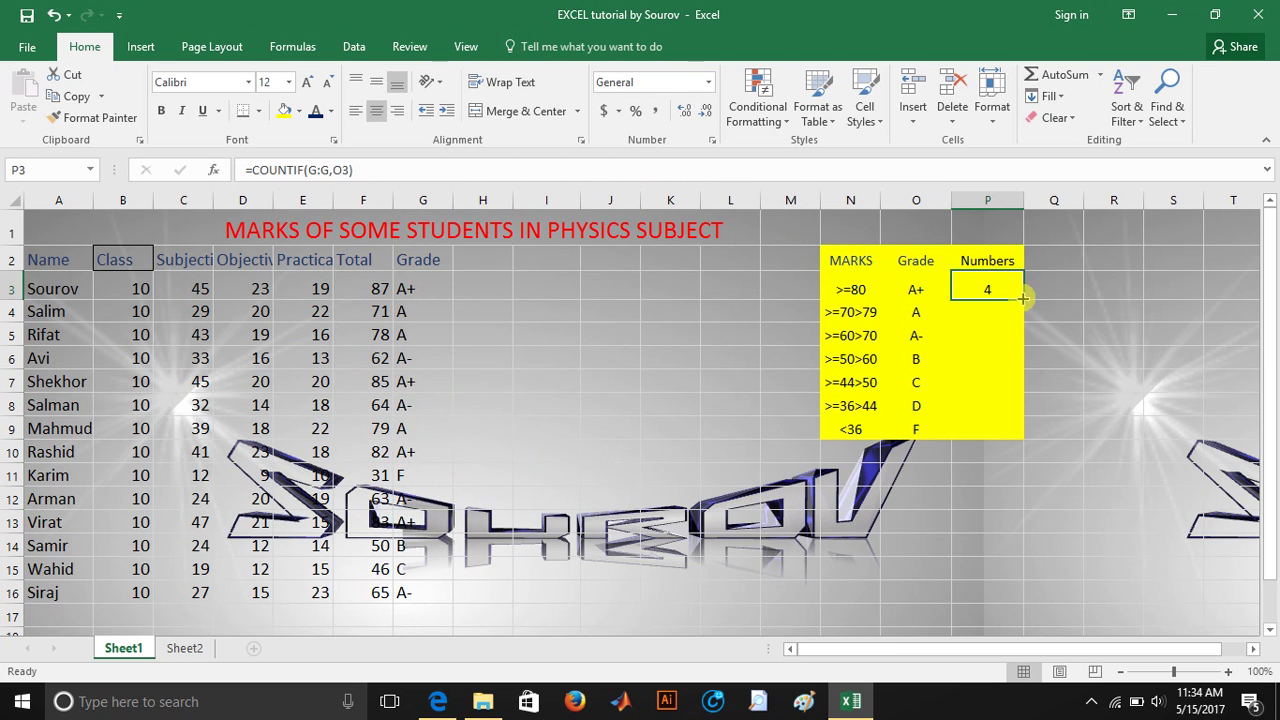
left_click_drag(1023, 298, 1025, 428)
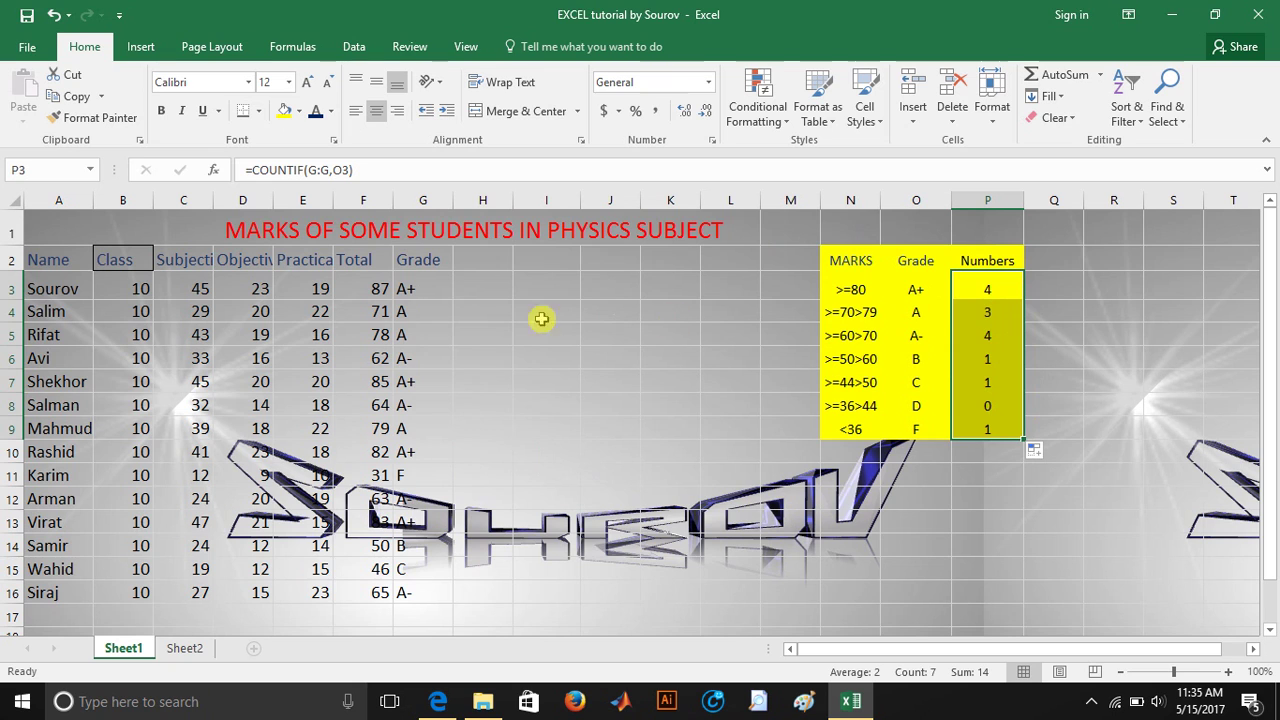
- Compare the counts in the Numbers column with the matching A, B, C and F entries in the Grade column
left_click(430, 307)
key("Down")
key("Down")
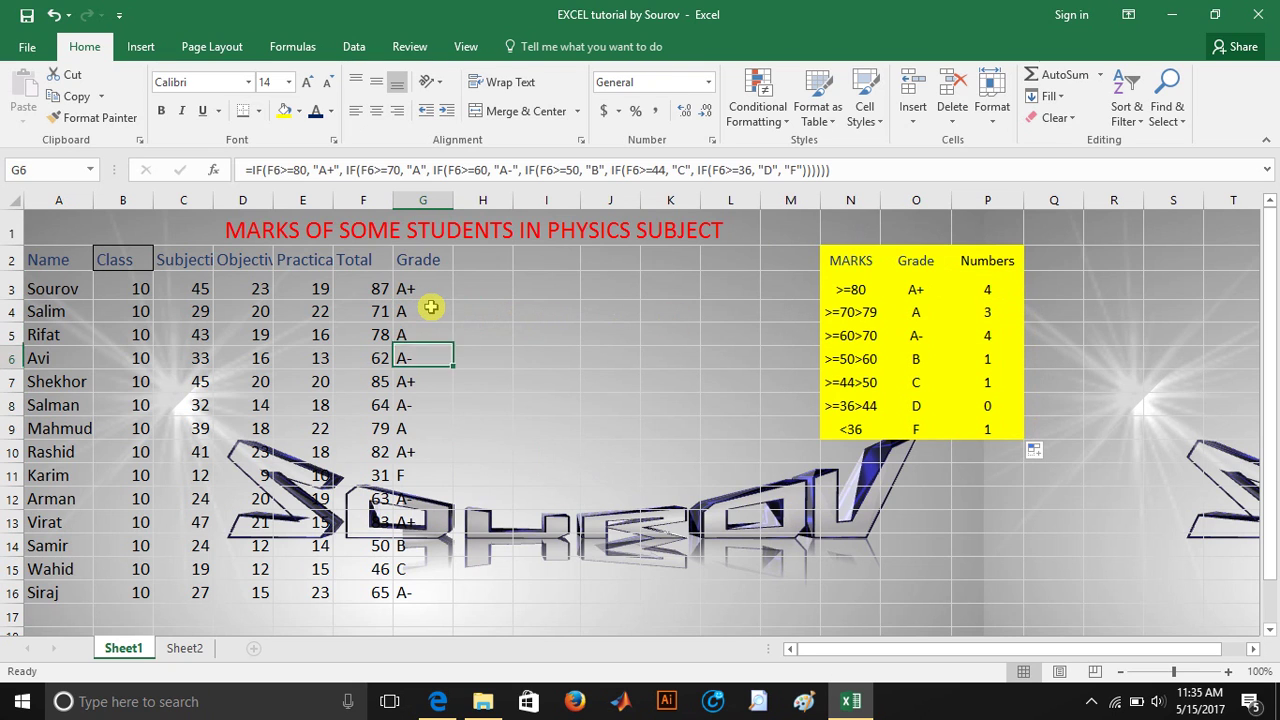
key("Down")
key("Down")
key("Down")
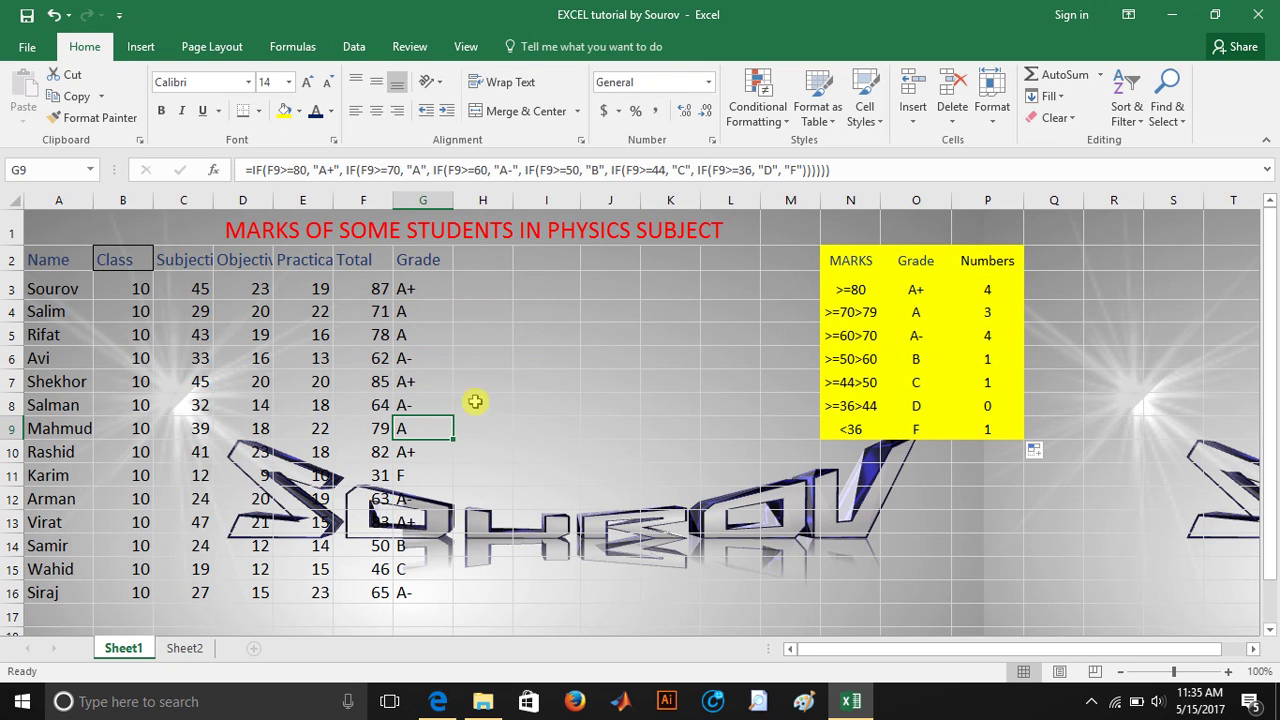
left_click(1000, 338)
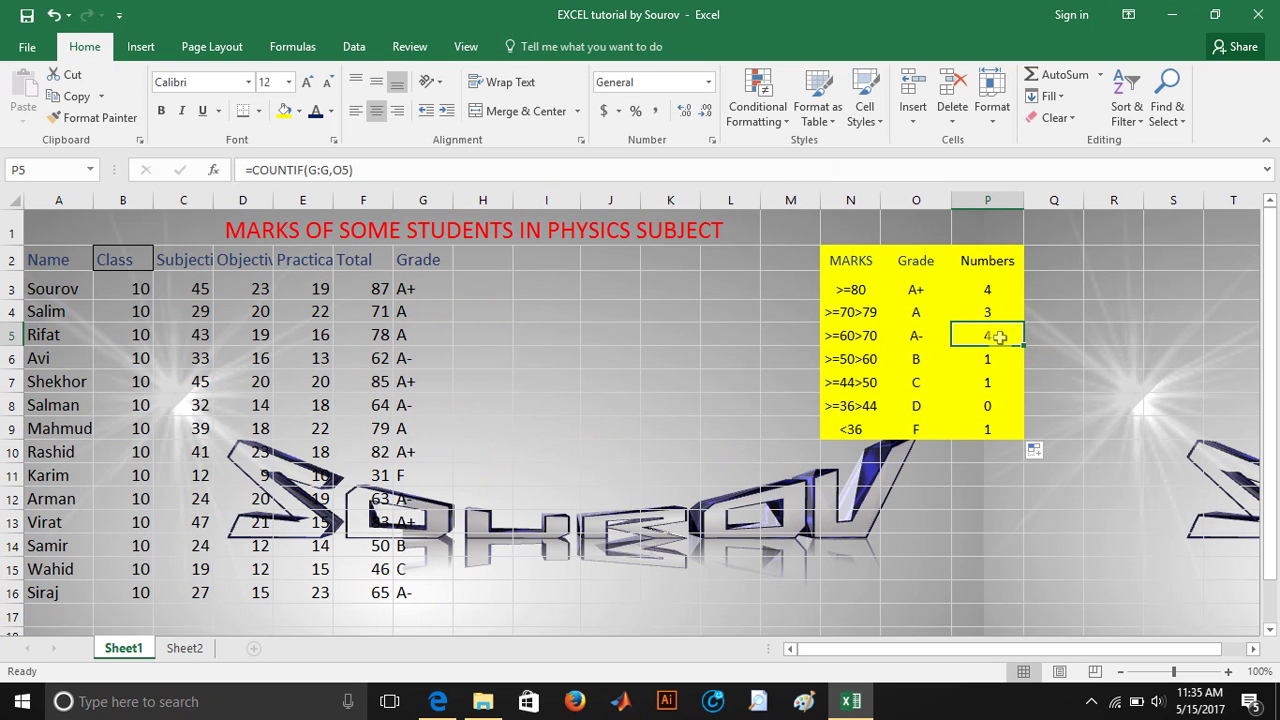
key("Down")
key("Down")
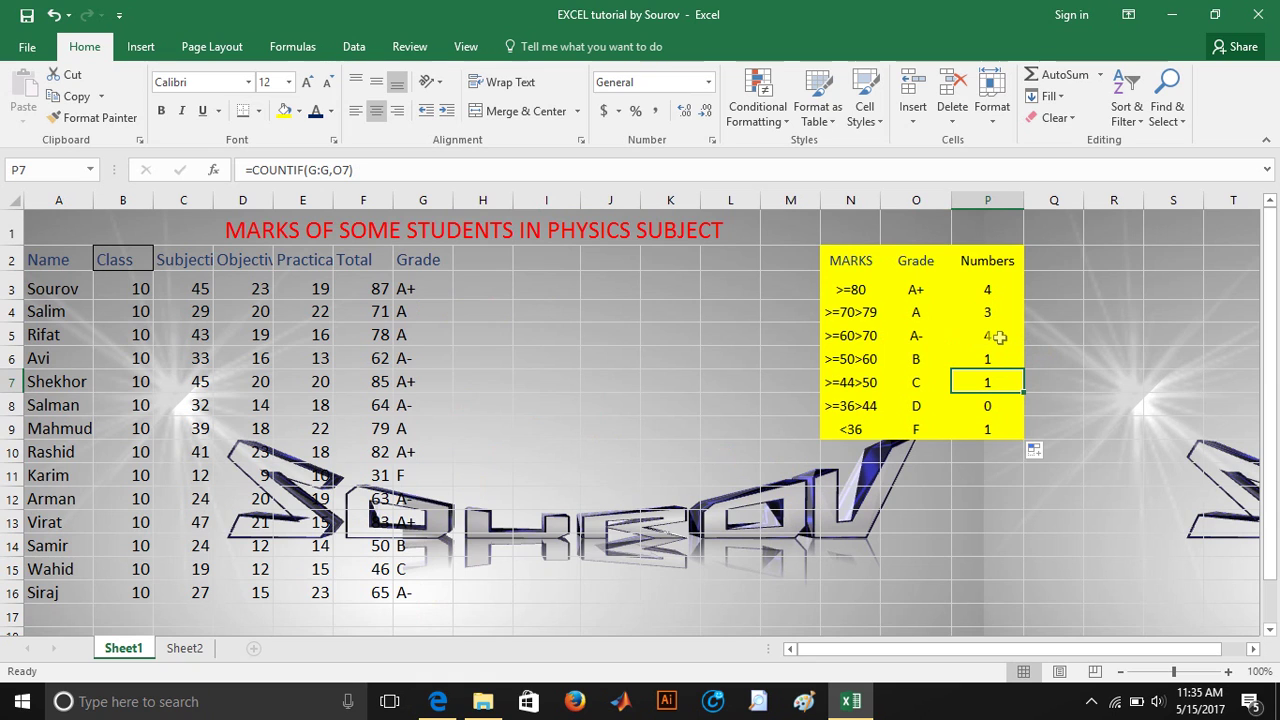
left_click(421, 546)
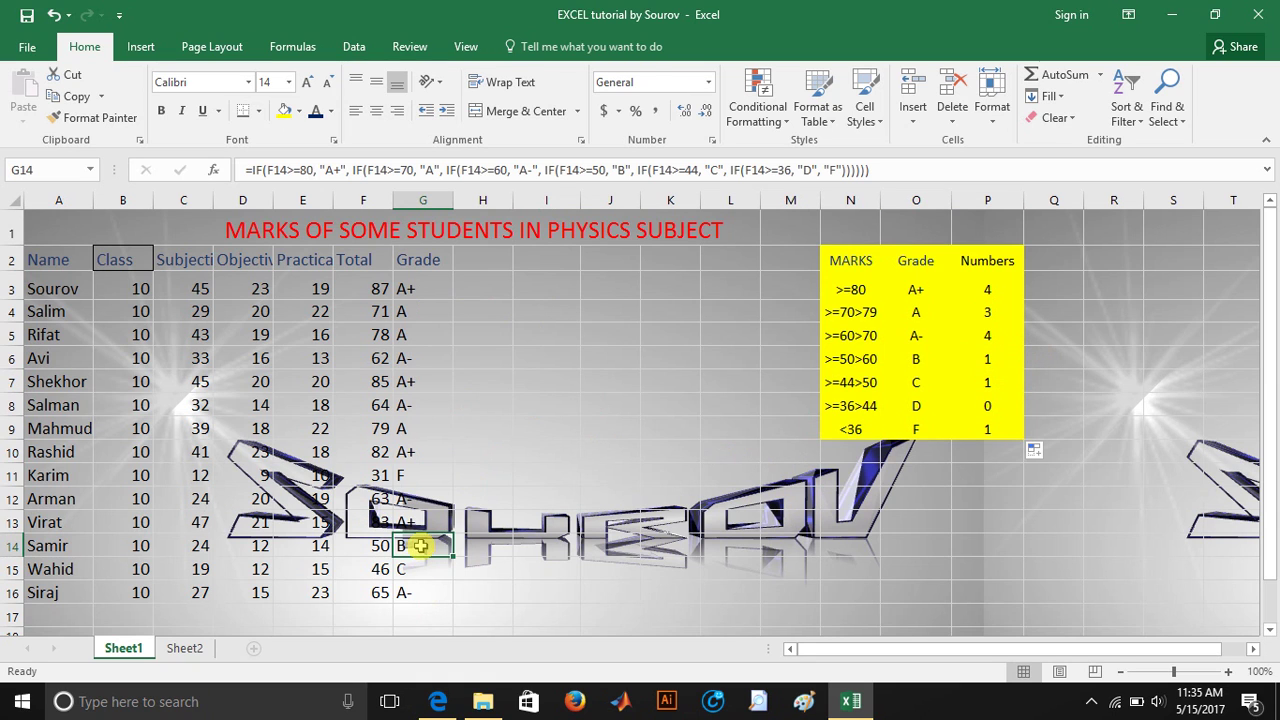
key("Down")
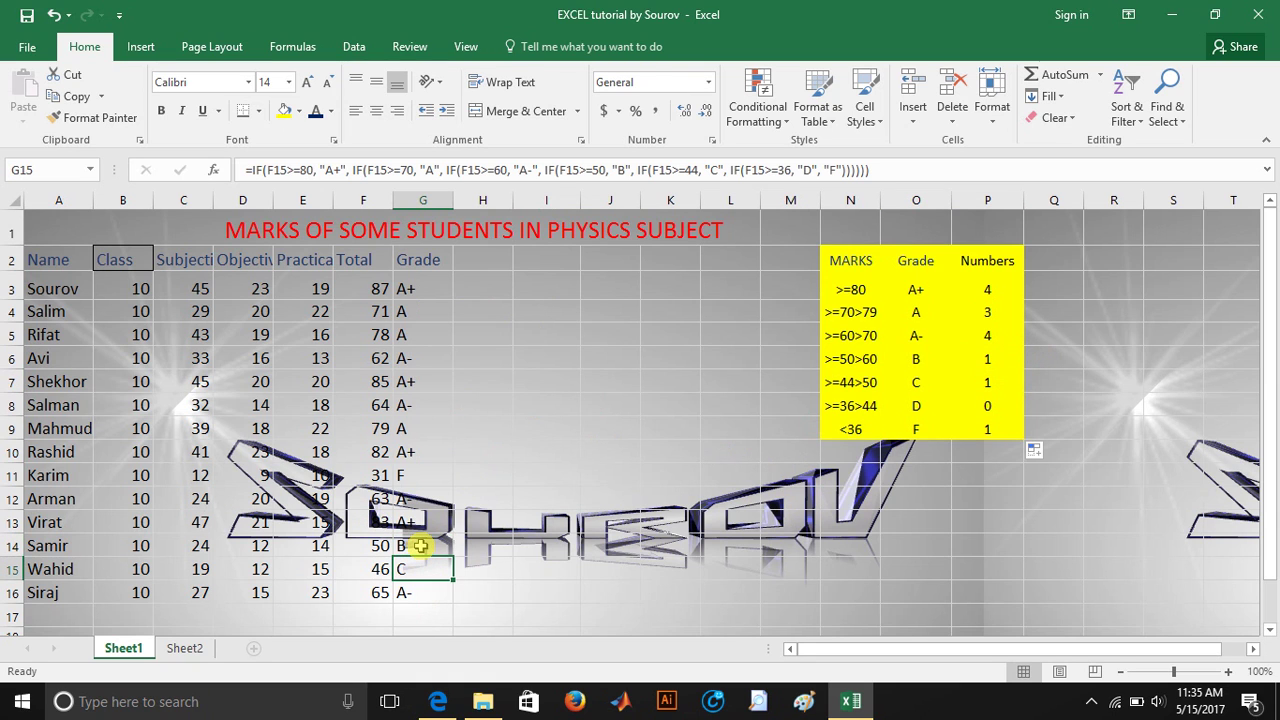
left_click(406, 475)
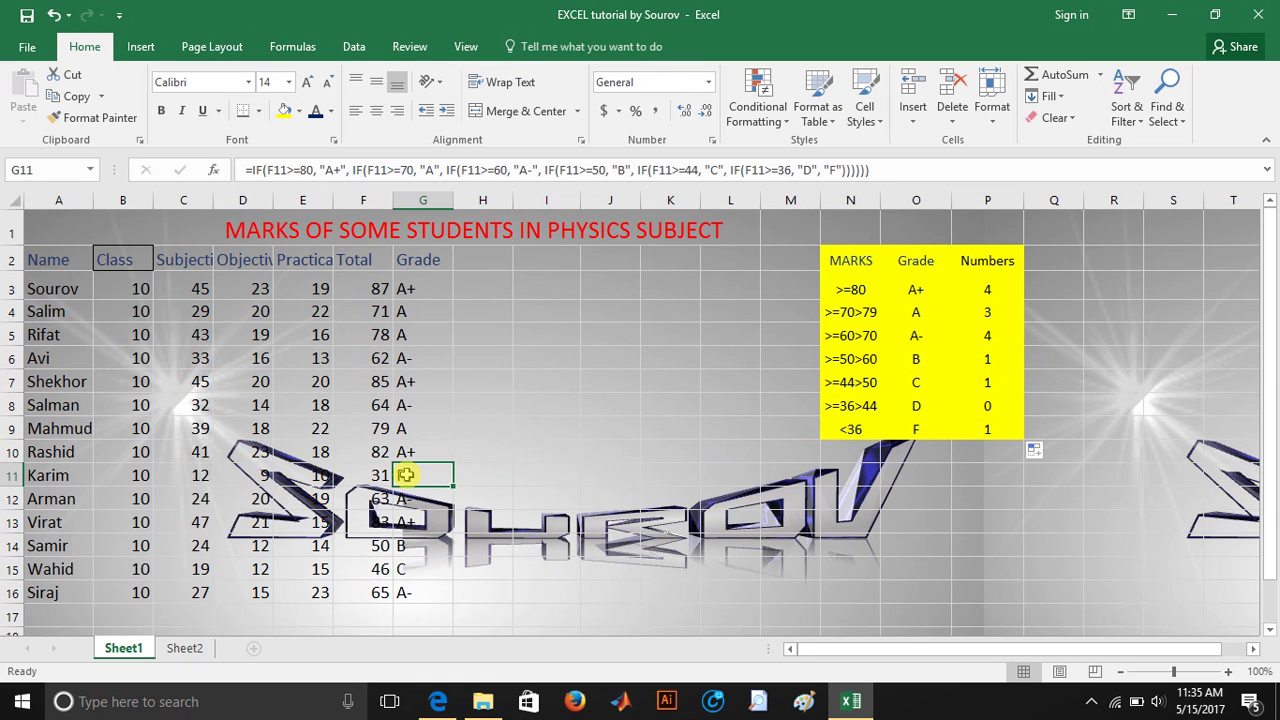
left_click(1001, 425)
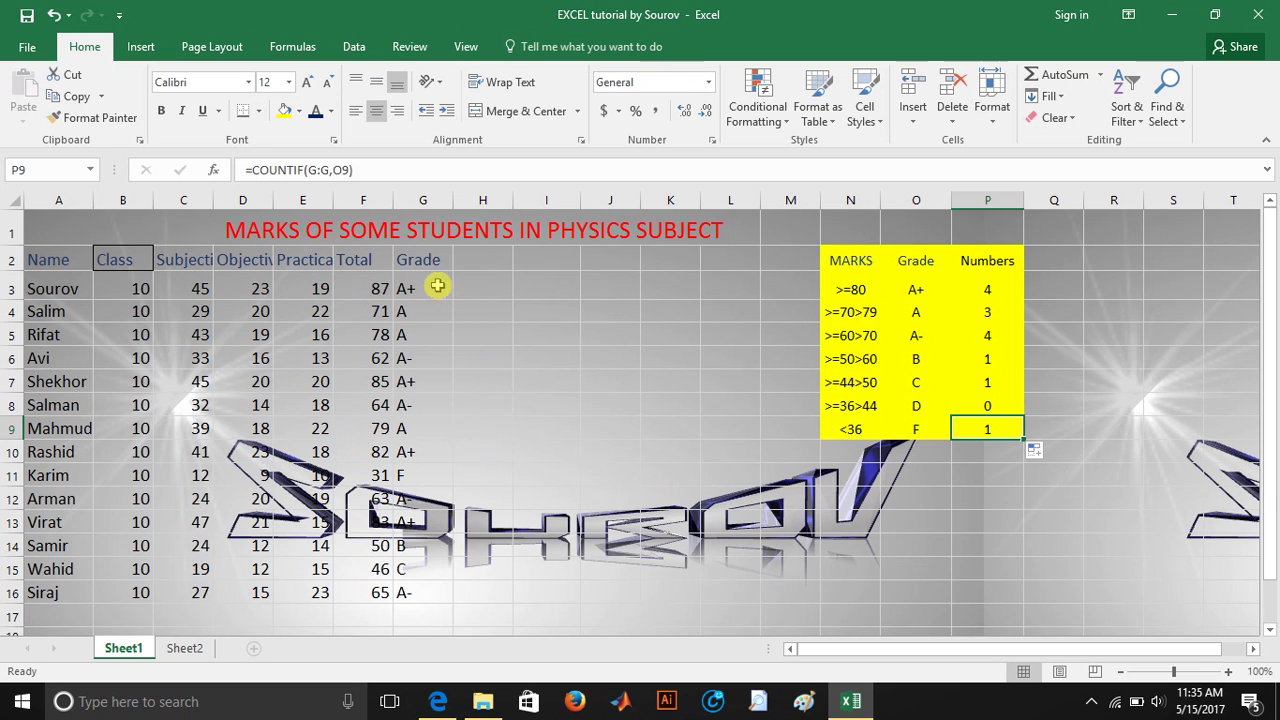
left_click(427, 268)
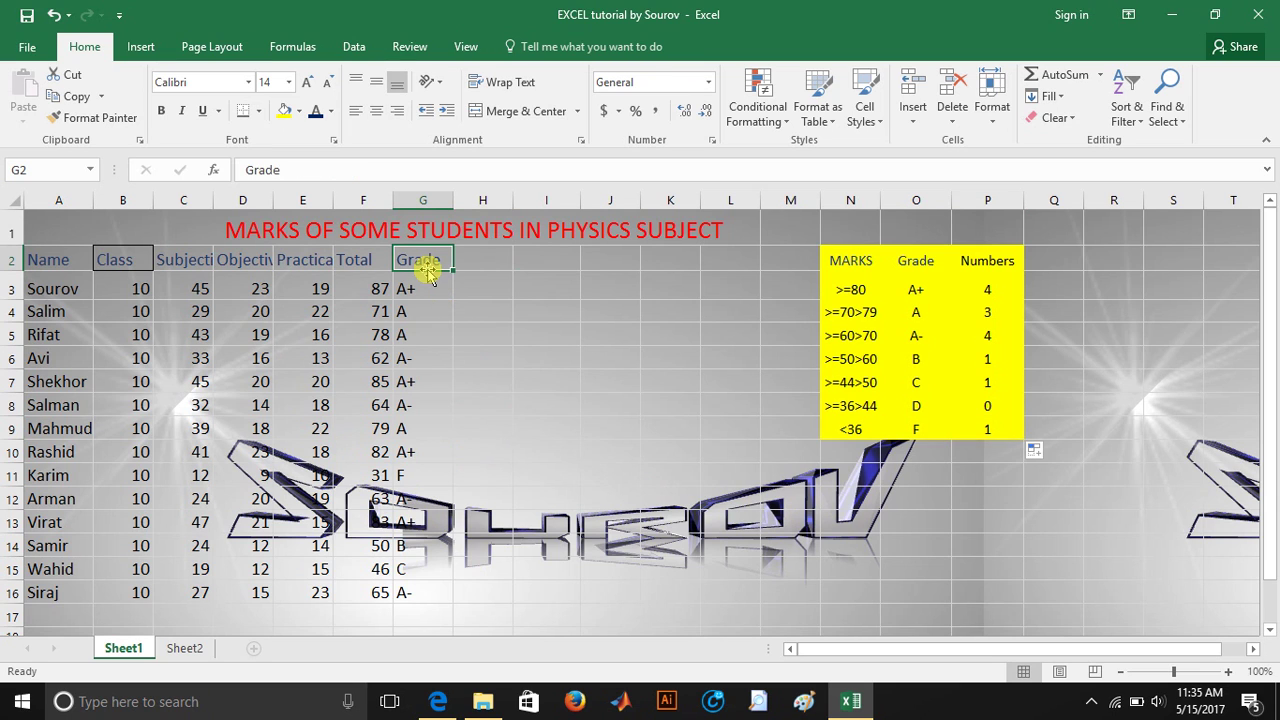
left_click(993, 289)
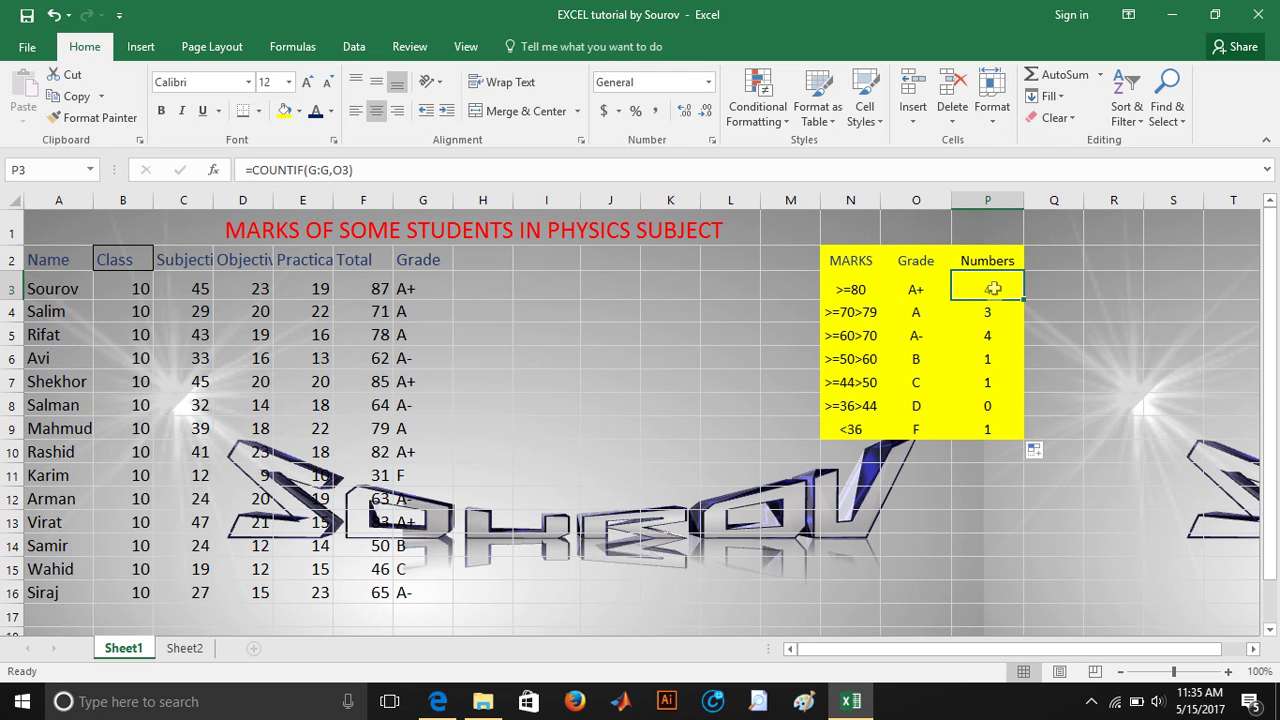